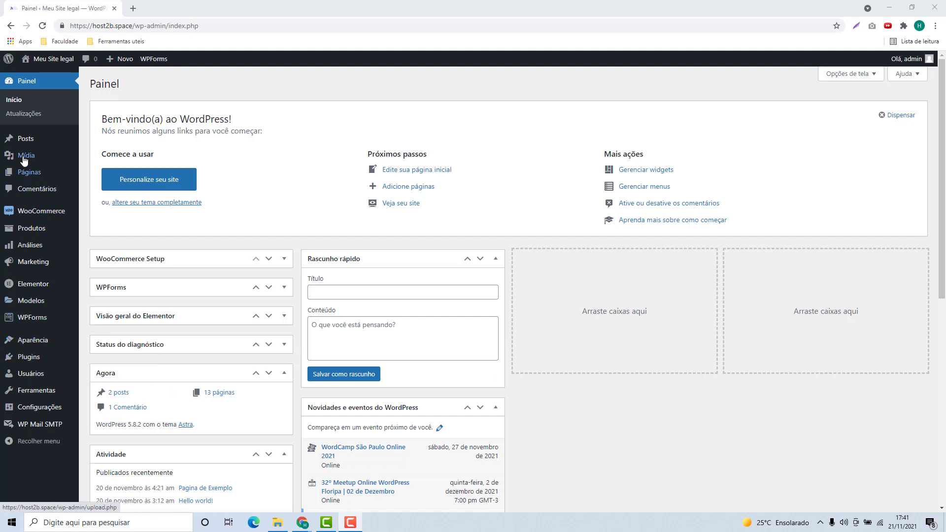
Step: Open the site's installed plugins list and go to the page for adding new plugins
{"action": "mouse_move", "coordinate": [29, 363]}
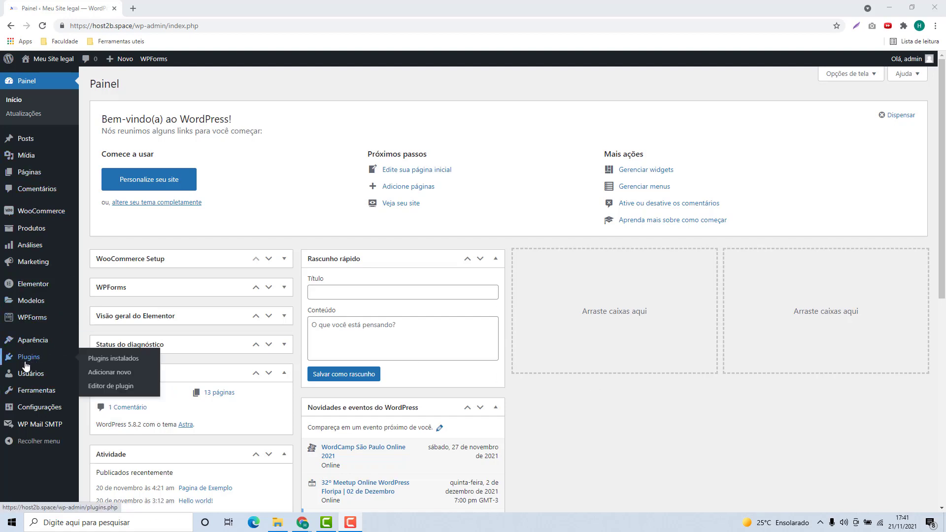
{"action": "left_click", "coordinate": [28, 359]}
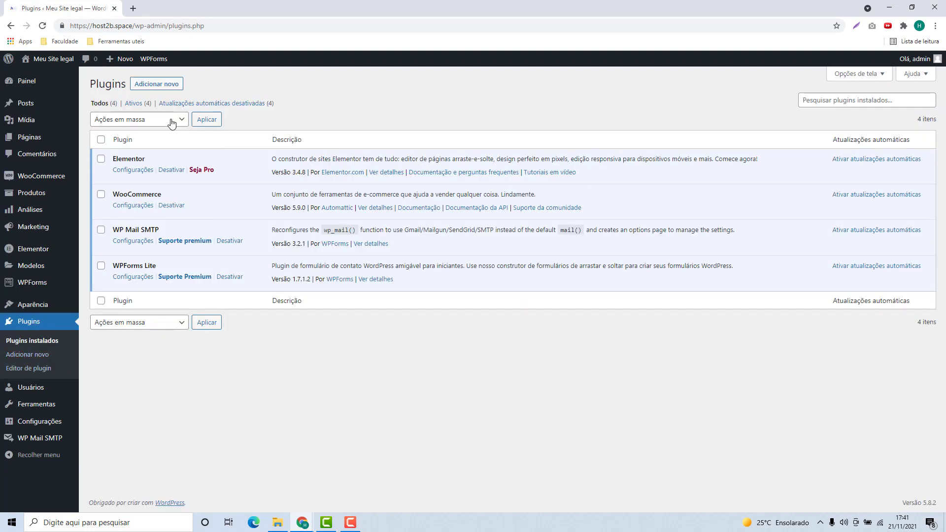
{"action": "left_click", "coordinate": [154, 86]}
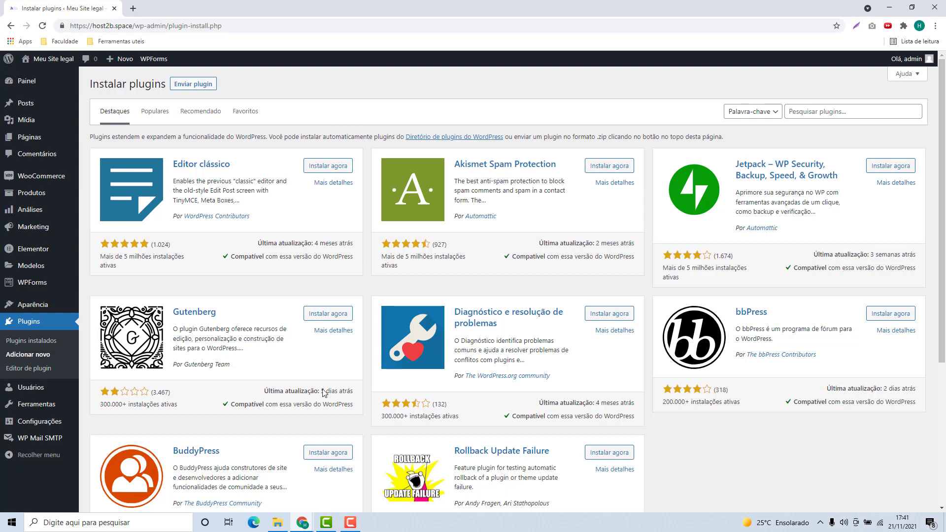
Step: Switch to File Explorer to examine the elementor-pro archive on the desktop, and return to the browser
{"action": "left_click", "coordinate": [277, 522]}
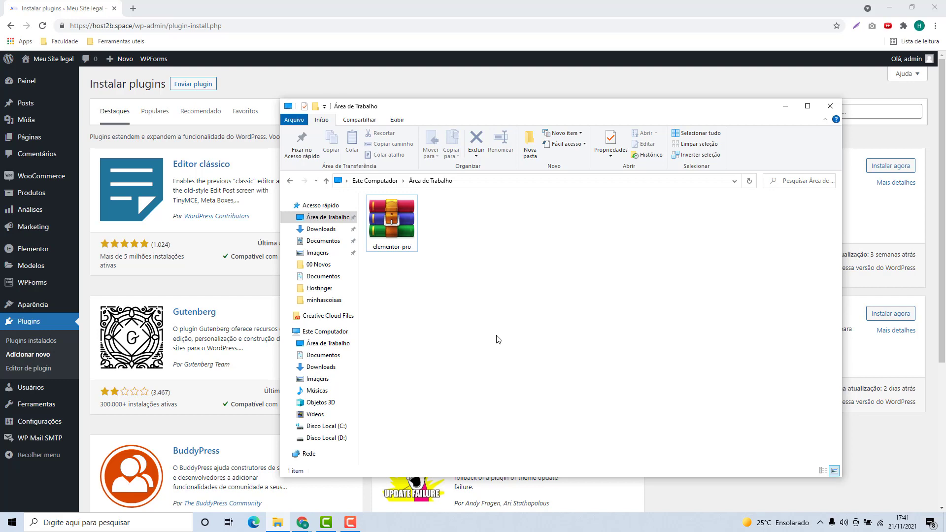
{"action": "left_click_drag", "start_coordinate": [498, 339], "coordinate": [410, 247]}
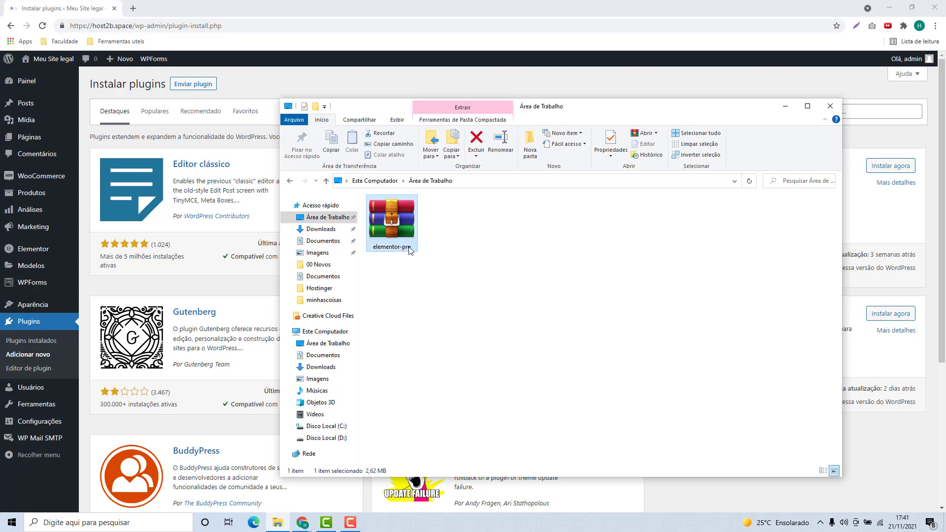
{"action": "left_click", "coordinate": [447, 252]}
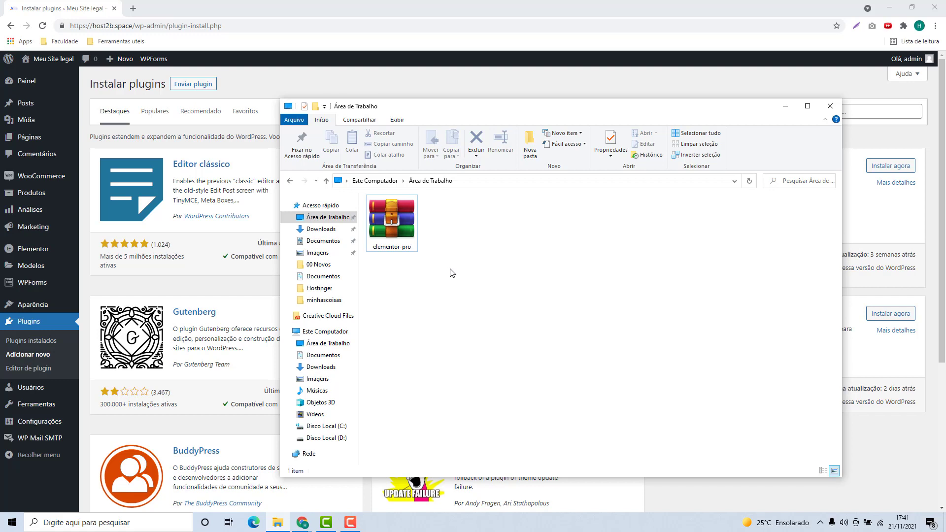
{"action": "left_click_drag", "start_coordinate": [453, 273], "coordinate": [373, 188]}
{"action": "left_click", "coordinate": [466, 284]}
{"action": "left_click_drag", "start_coordinate": [429, 266], "coordinate": [363, 217]}
{"action": "left_click", "coordinate": [468, 258]}
{"action": "left_click_drag", "start_coordinate": [445, 284], "coordinate": [414, 238]}
{"action": "left_click", "coordinate": [436, 271]}
{"action": "left_click_drag", "start_coordinate": [438, 258], "coordinate": [420, 243]}
{"action": "left_click", "coordinate": [440, 280]}
{"action": "left_click", "coordinate": [272, 292]}
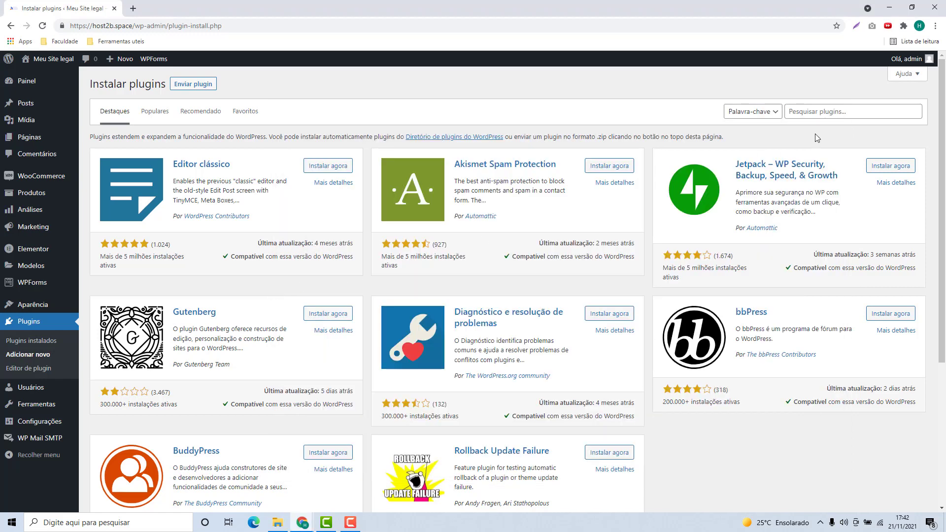
Step: Search the plugin directory for "elementor"
{"action": "left_click", "coordinate": [830, 112]}
{"action": "type", "text": "elementor"}
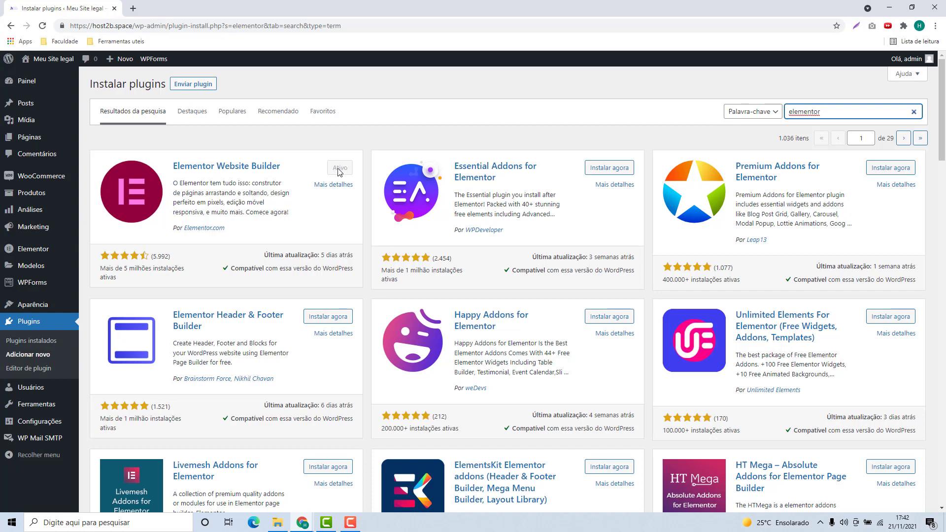
Step: Upload elementor-pro.zip from the desktop as a plugin, install it and activate it
{"action": "left_click", "coordinate": [193, 87]}
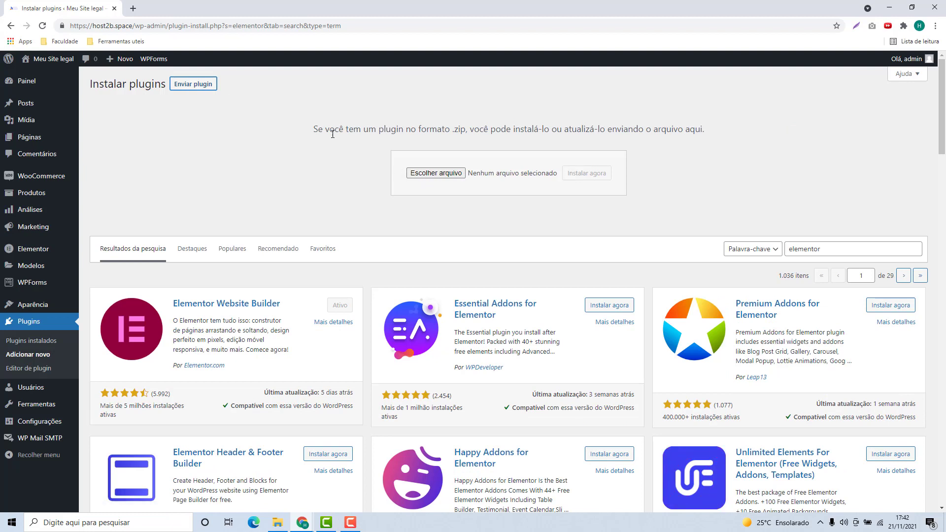
{"action": "left_click", "coordinate": [420, 177]}
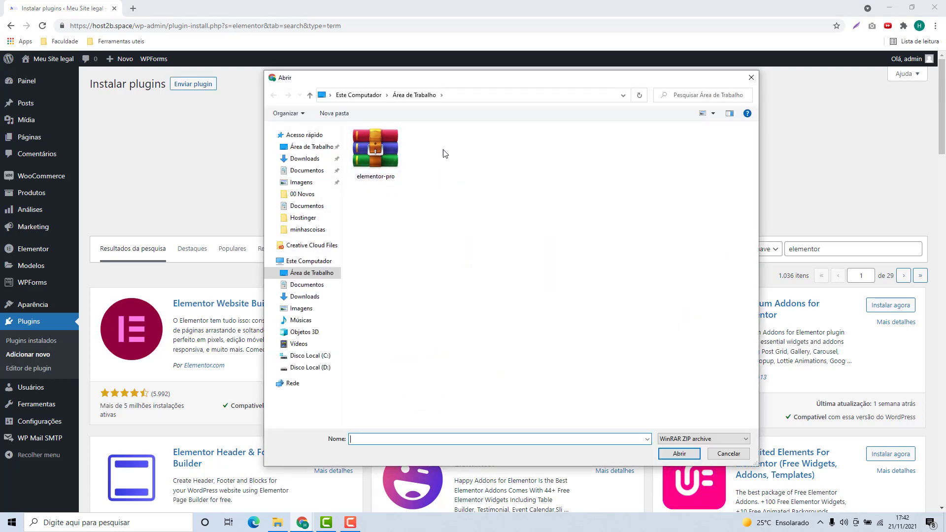
{"action": "left_click", "coordinate": [377, 168]}
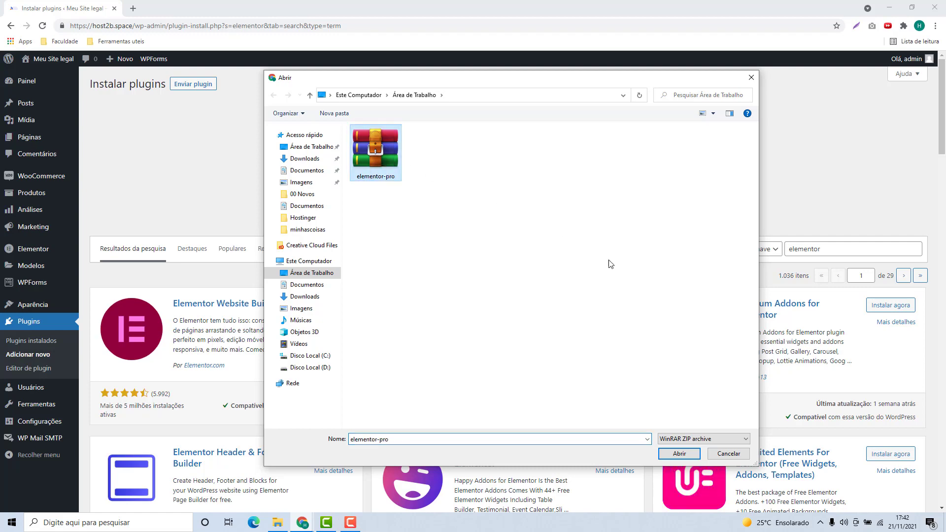
{"action": "left_click", "coordinate": [679, 454]}
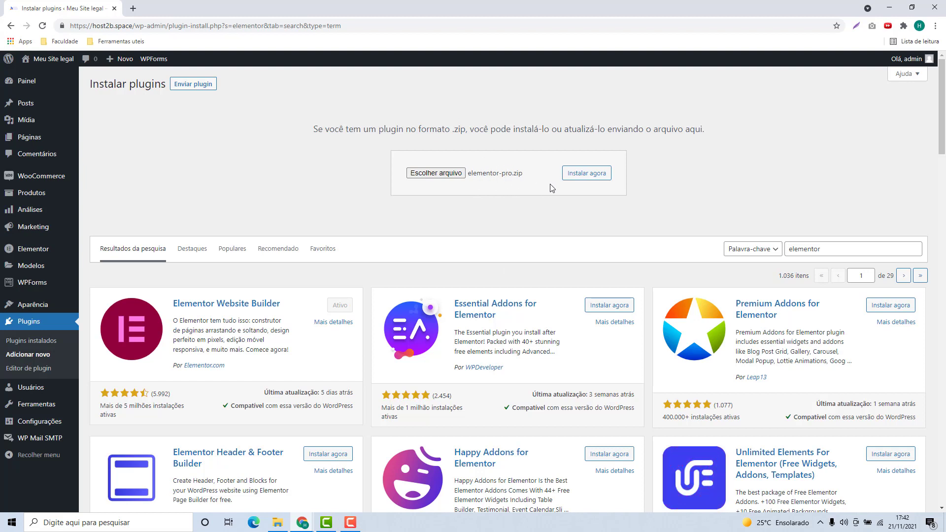
{"action": "left_click", "coordinate": [593, 180]}
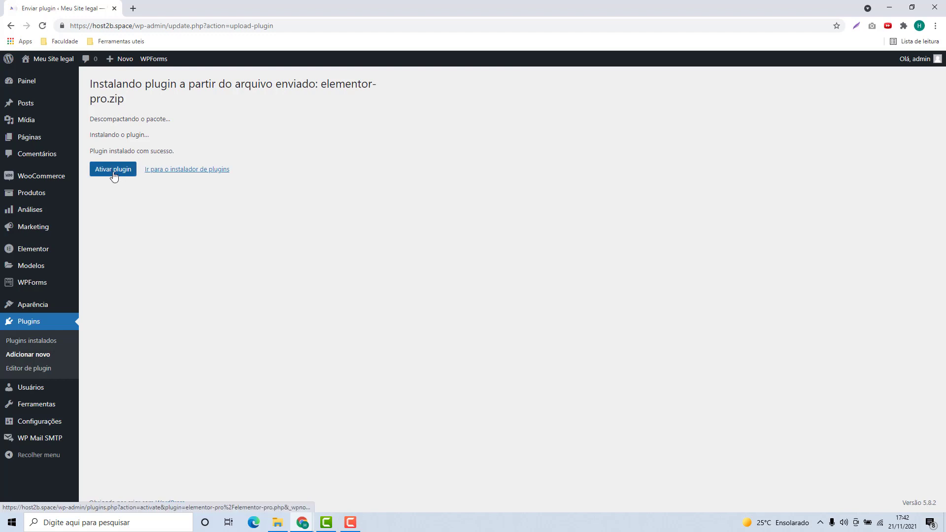
{"action": "left_click", "coordinate": [97, 178]}
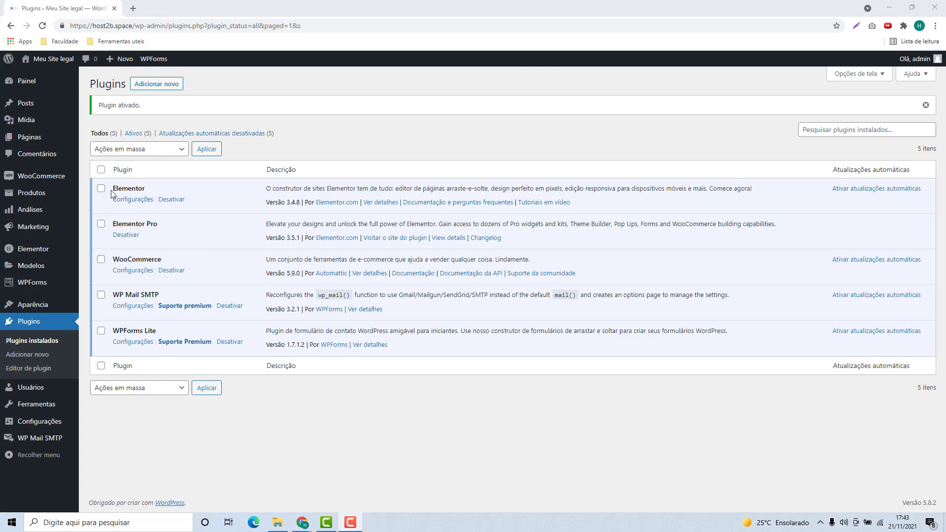
Step: Check the Elementor and Elementor Pro entries in the installed plugins list
{"action": "left_click_drag", "start_coordinate": [112, 193], "coordinate": [150, 196]}
{"action": "left_click_drag", "start_coordinate": [112, 225], "coordinate": [170, 232]}
{"action": "left_click", "coordinate": [180, 231]}
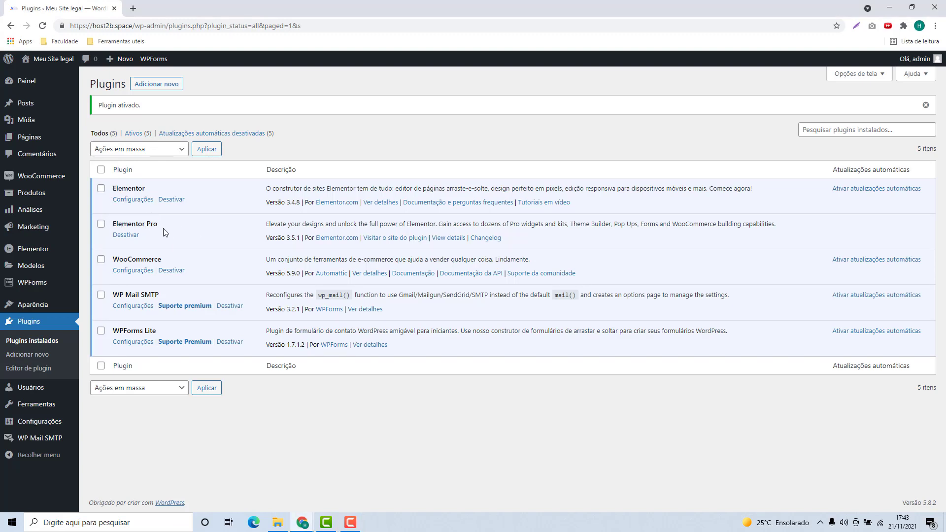
Step: Create a new page titled "Exemplo" and open it in the Elementor editor
{"action": "mouse_move", "coordinate": [33, 140]}
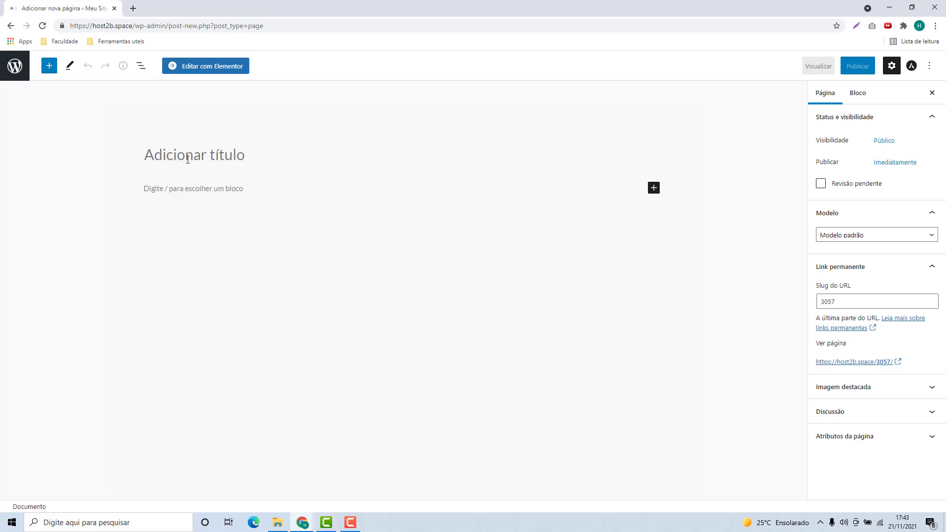
{"action": "type", "text": "E"}
{"action": "key", "text": "BackSpace"}
{"action": "type", "text": "Ex"}
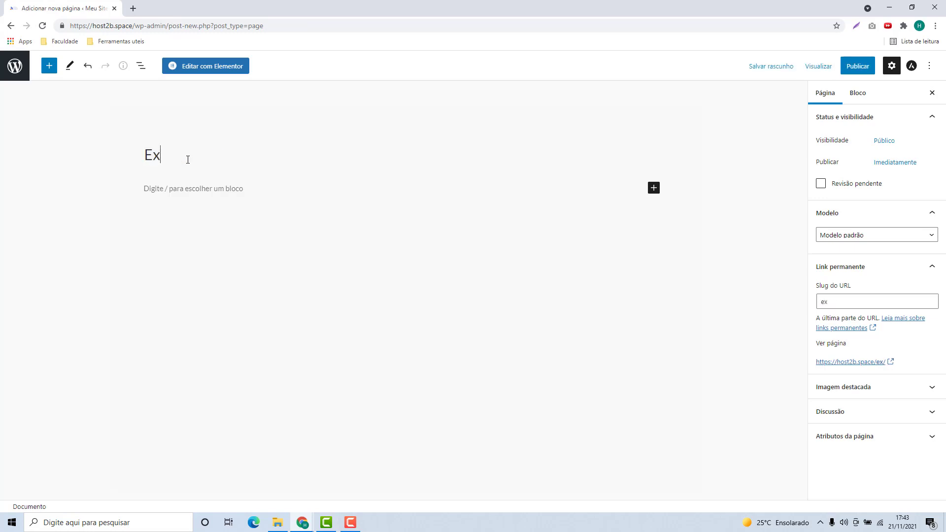
{"action": "type", "text": "emplo"}
{"action": "key", "text": "Return"}
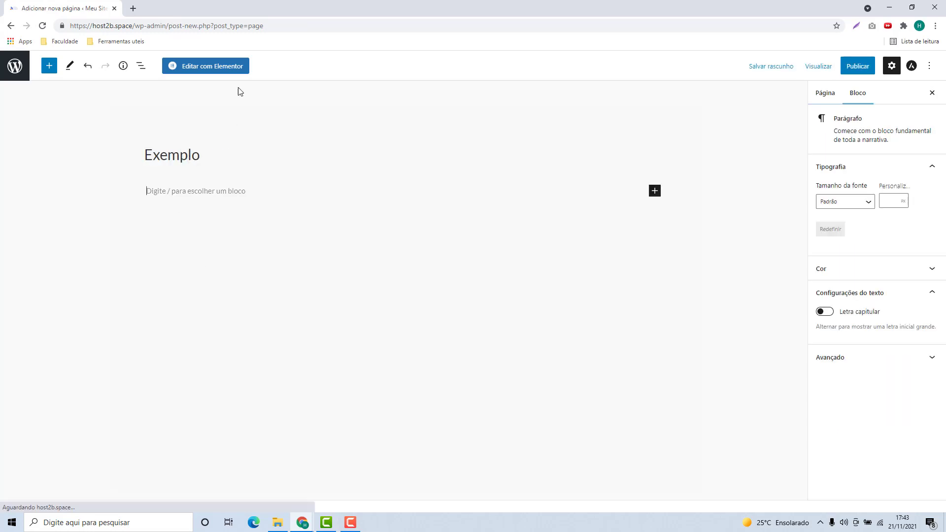
{"action": "left_click", "coordinate": [220, 67]}
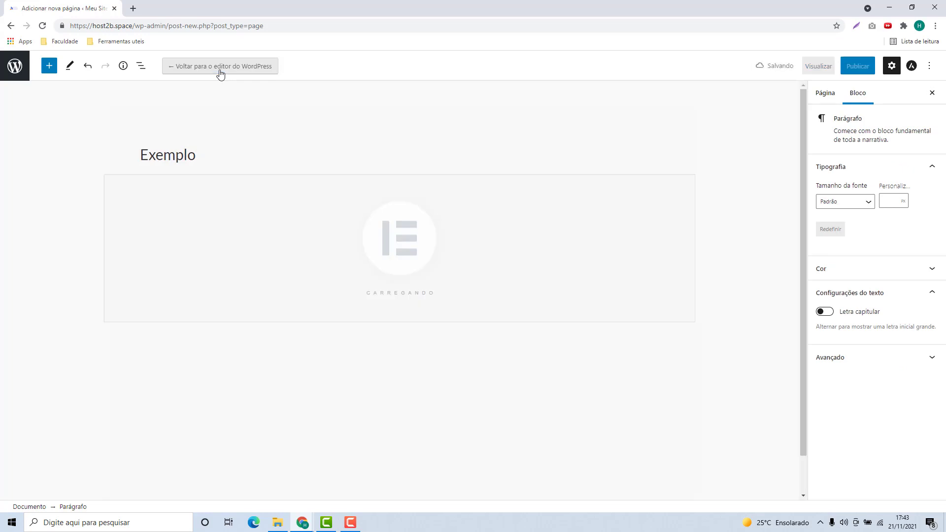
Step: Add a single-column section to the page and place the Pro Posts widget in it
{"action": "scroll", "coordinate": [49, 236], "scroll_direction": "down", "scroll_amount": 3}
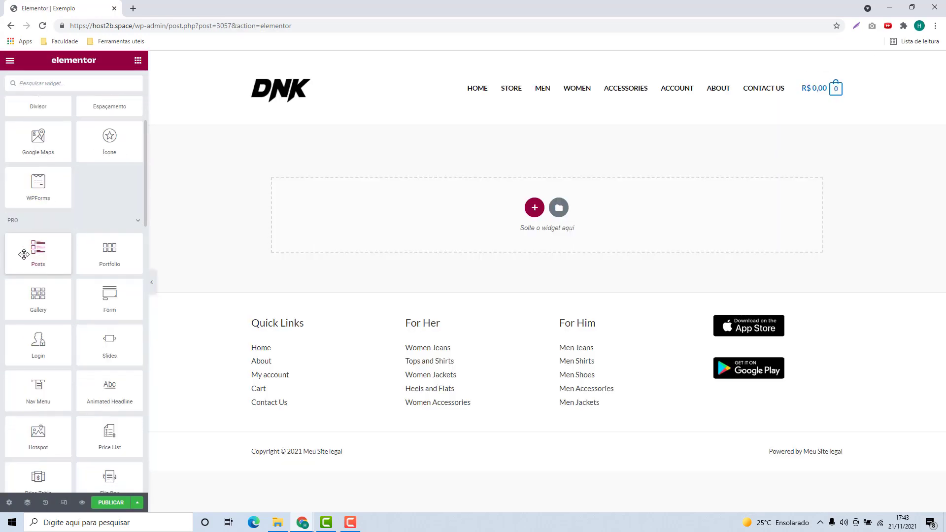
{"action": "scroll", "coordinate": [25, 241], "scroll_direction": "down", "scroll_amount": 2}
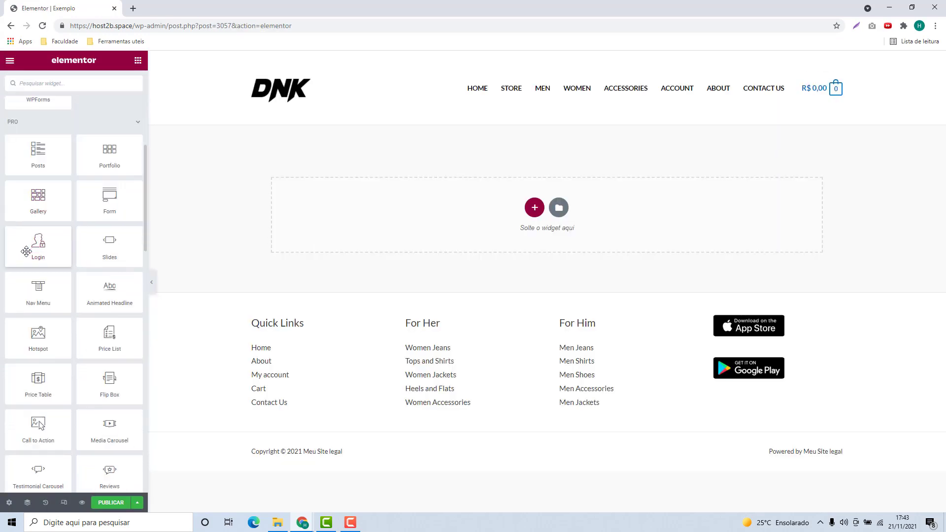
{"action": "scroll", "coordinate": [26, 252], "scroll_direction": "down", "scroll_amount": 3}
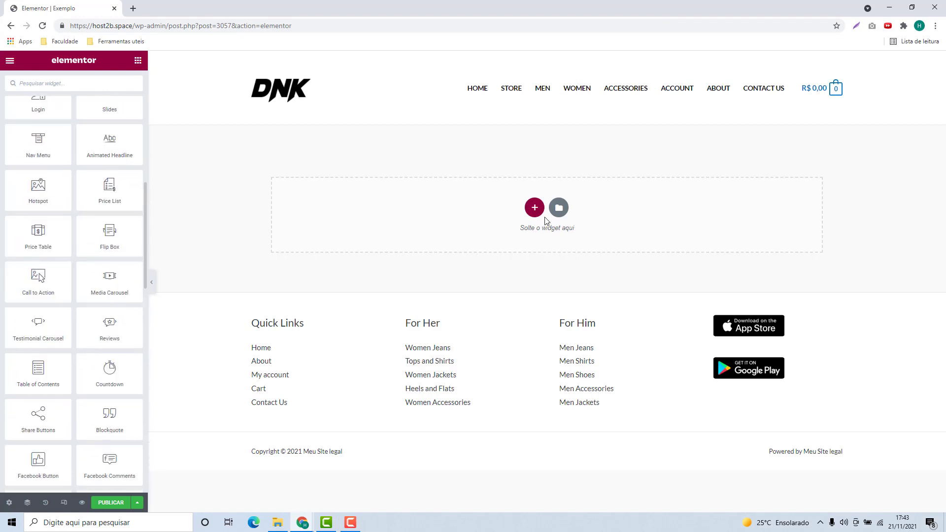
{"action": "left_click", "coordinate": [536, 208]}
{"action": "left_click", "coordinate": [412, 236]}
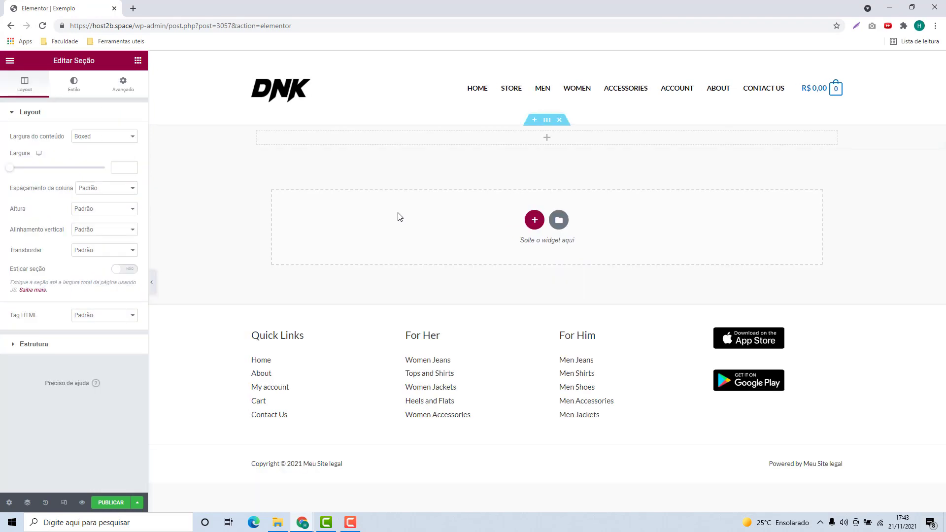
{"action": "left_click", "coordinate": [138, 60]}
{"action": "scroll", "coordinate": [99, 180], "scroll_direction": "down", "scroll_amount": 1}
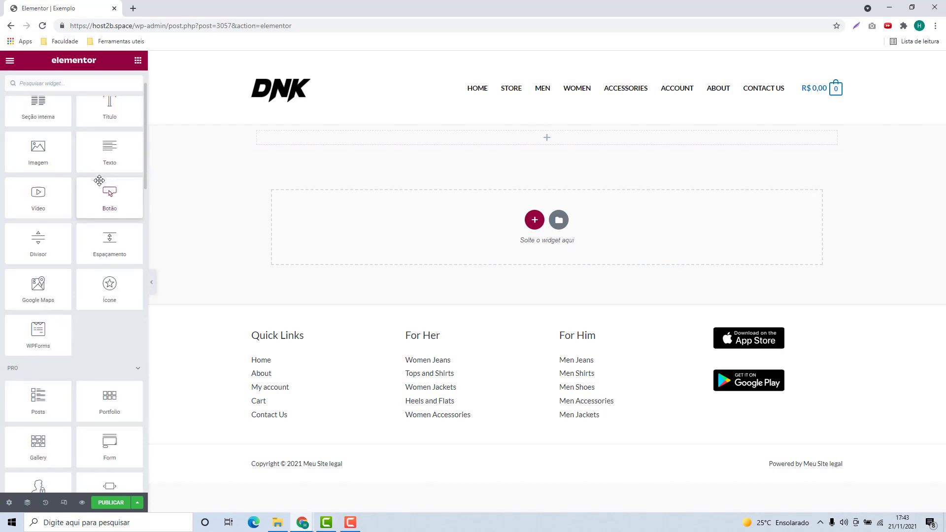
{"action": "scroll", "coordinate": [99, 181], "scroll_direction": "down", "scroll_amount": 3}
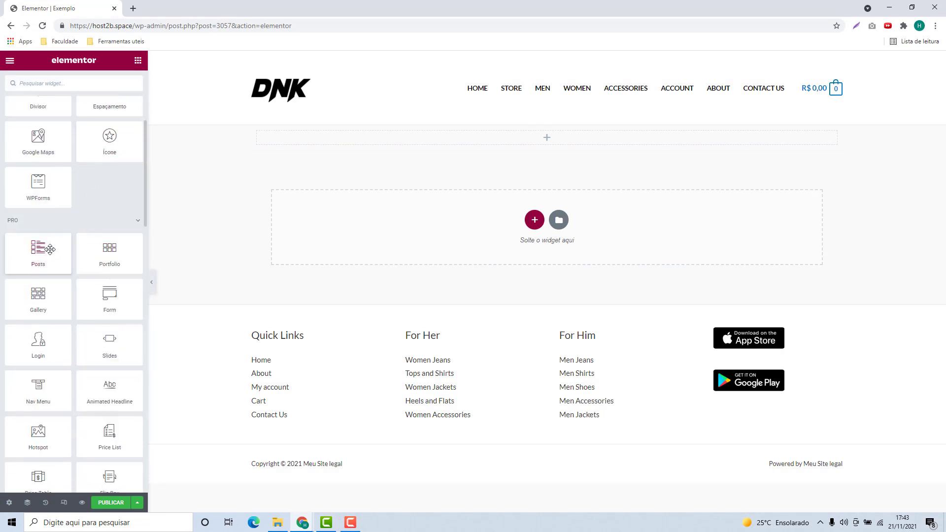
{"action": "left_click_drag", "start_coordinate": [50, 248], "coordinate": [468, 138]}
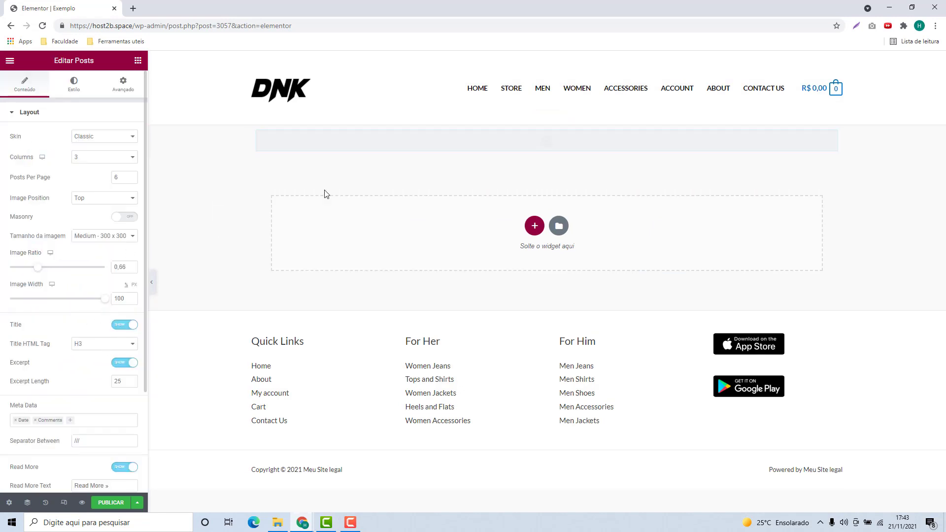
Step: Place an Animated Headline widget below the posts in the section
{"action": "left_click", "coordinate": [138, 60]}
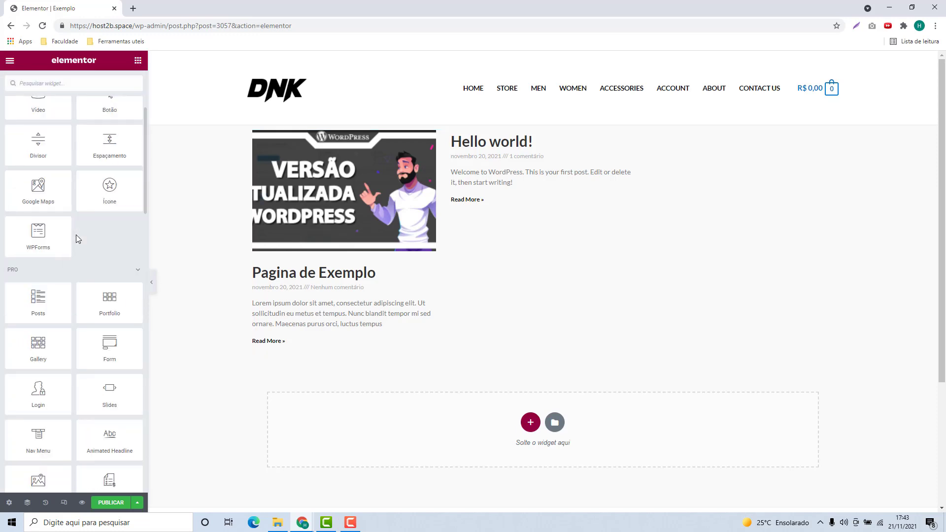
{"action": "scroll", "coordinate": [76, 237], "scroll_direction": "down", "scroll_amount": 3}
{"action": "left_click_drag", "start_coordinate": [125, 306], "coordinate": [295, 353]}
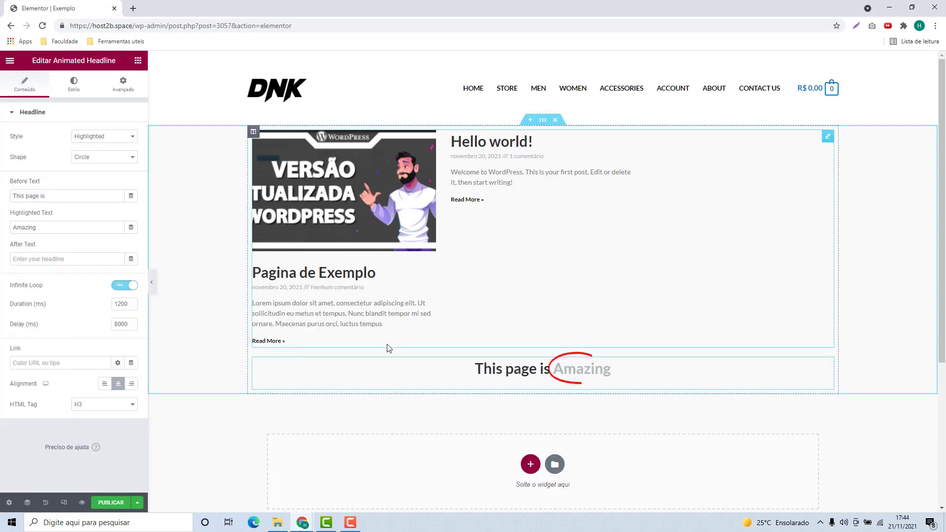
Step: Place a Video Playlist widget below the animated headline
{"action": "left_click", "coordinate": [138, 61]}
{"action": "scroll", "coordinate": [109, 219], "scroll_direction": "down", "scroll_amount": 10}
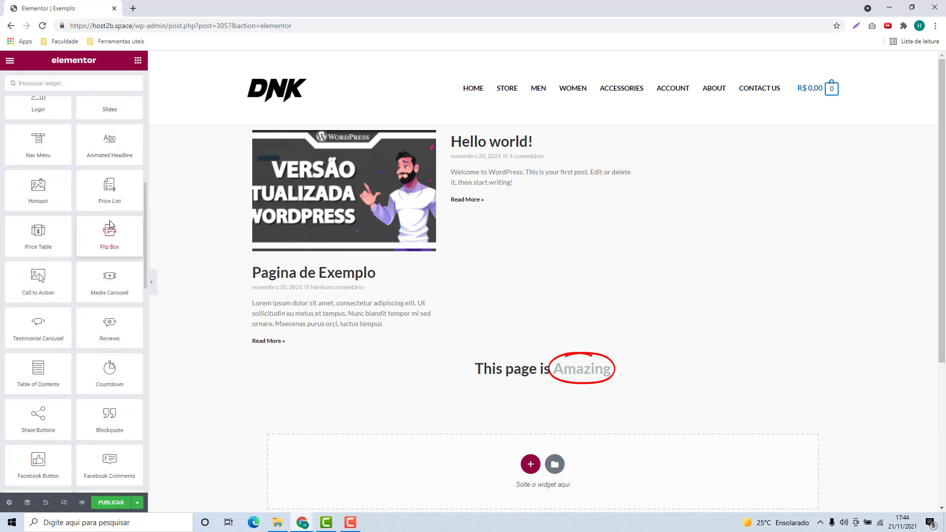
{"action": "scroll", "coordinate": [110, 224], "scroll_direction": "down", "scroll_amount": 4}
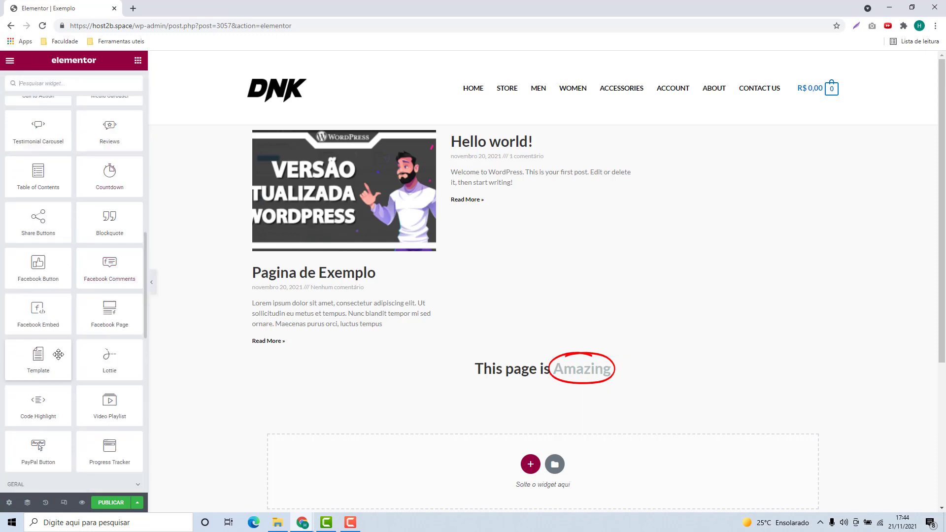
{"action": "left_click_drag", "start_coordinate": [81, 406], "coordinate": [387, 374]}
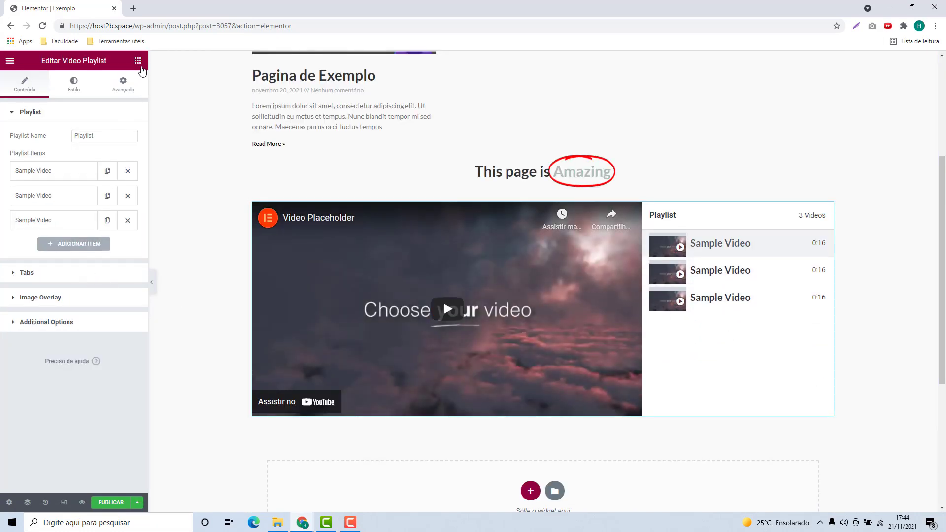
Step: Look through the remaining Pro widgets and the start of the general widgets
{"action": "left_click", "coordinate": [140, 67]}
{"action": "scroll", "coordinate": [89, 278], "scroll_direction": "down", "scroll_amount": 10}
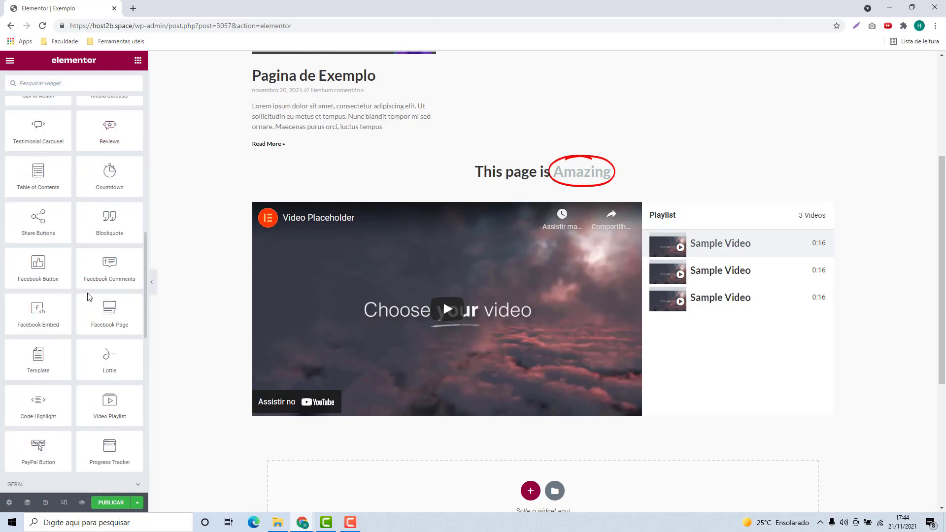
{"action": "scroll", "coordinate": [89, 296], "scroll_direction": "down", "scroll_amount": 3}
{"action": "scroll", "coordinate": [558, 460], "scroll_direction": "down", "scroll_amount": 1}
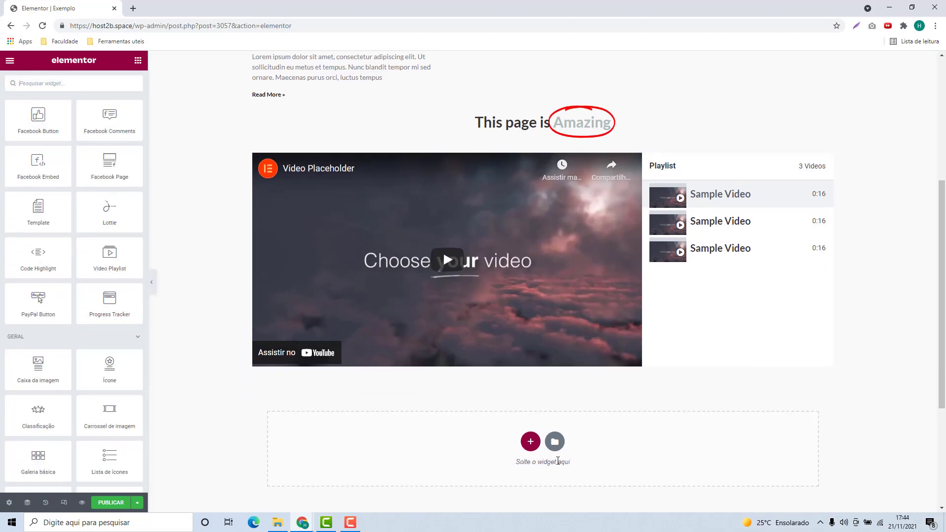
Step: Browse the Pro page templates and the blocks in the template library, and close the library without inserting anything
{"action": "left_click", "coordinate": [555, 442]}
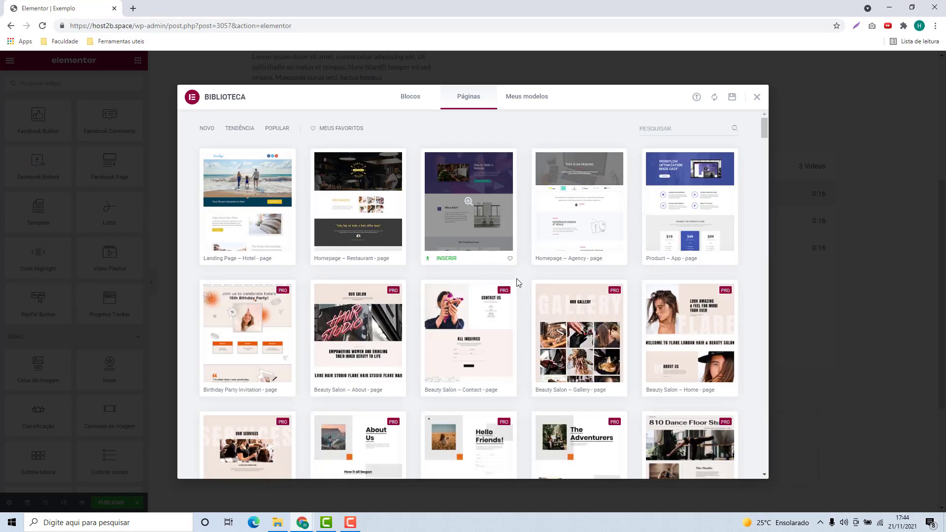
{"action": "scroll", "coordinate": [607, 283], "scroll_direction": "down", "scroll_amount": 3}
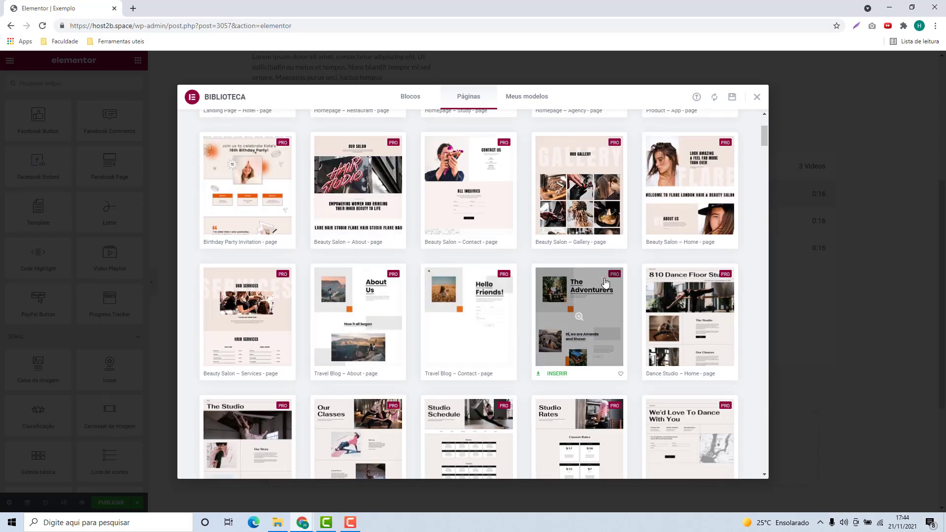
{"action": "scroll", "coordinate": [607, 283], "scroll_direction": "down", "scroll_amount": 15}
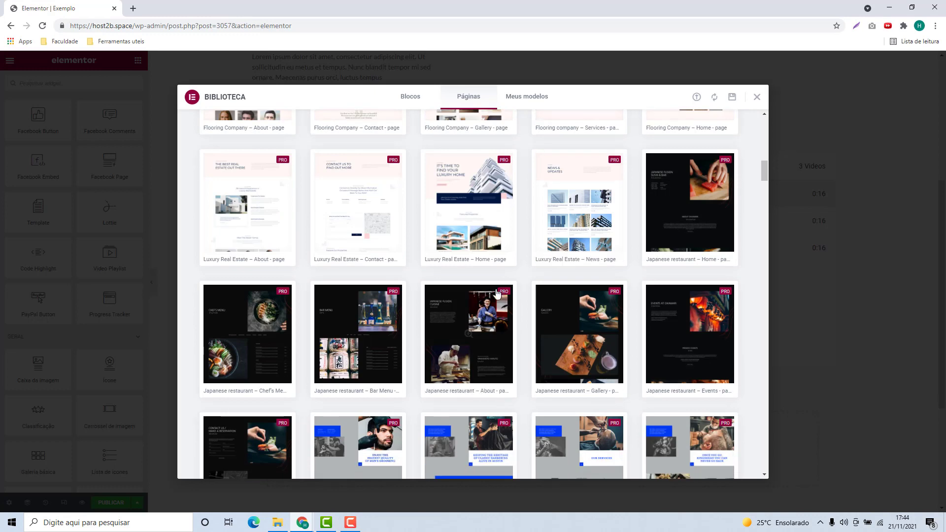
{"action": "scroll", "coordinate": [497, 294], "scroll_direction": "up", "scroll_amount": 18}
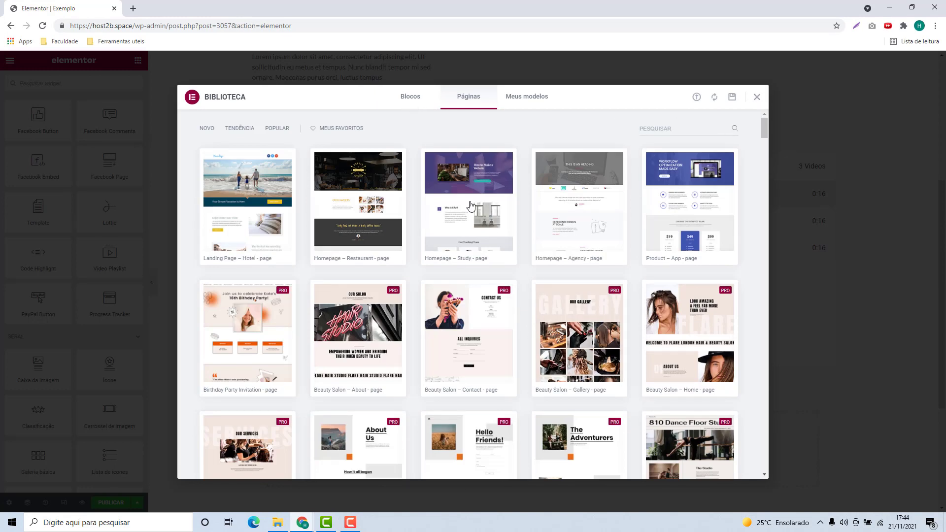
{"action": "left_click", "coordinate": [410, 96]}
{"action": "left_click", "coordinate": [757, 97]}
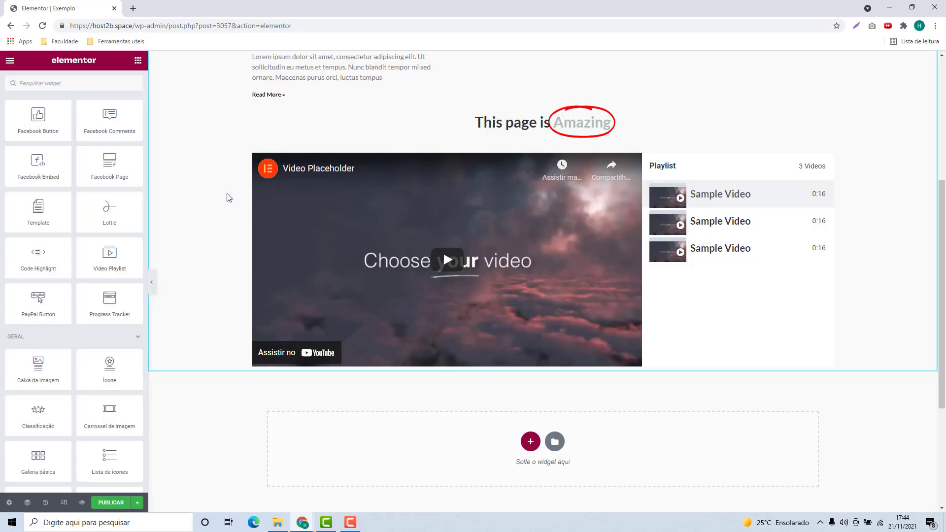